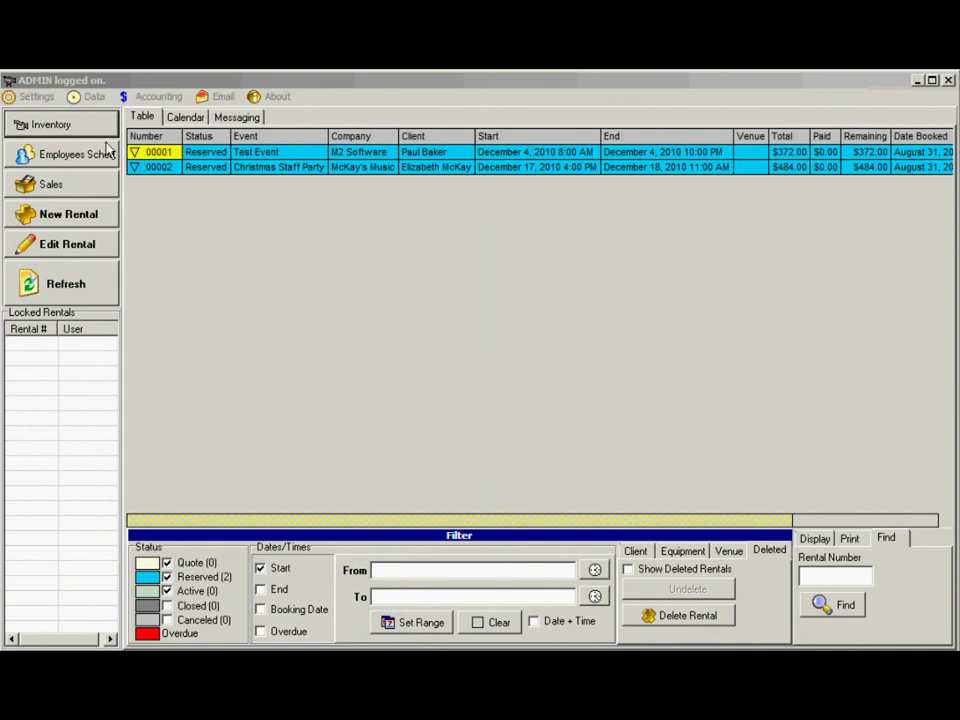
Step: Open the inventory's equipment list from the rentals overview
key(Down)
key(Right)
key(Left)
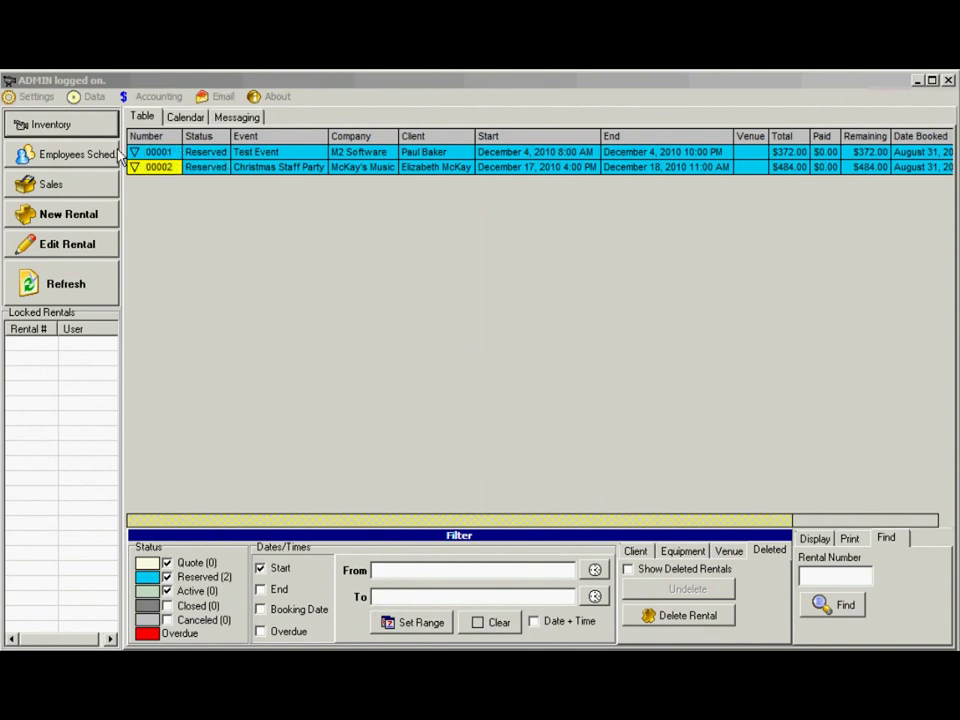
click(62, 123)
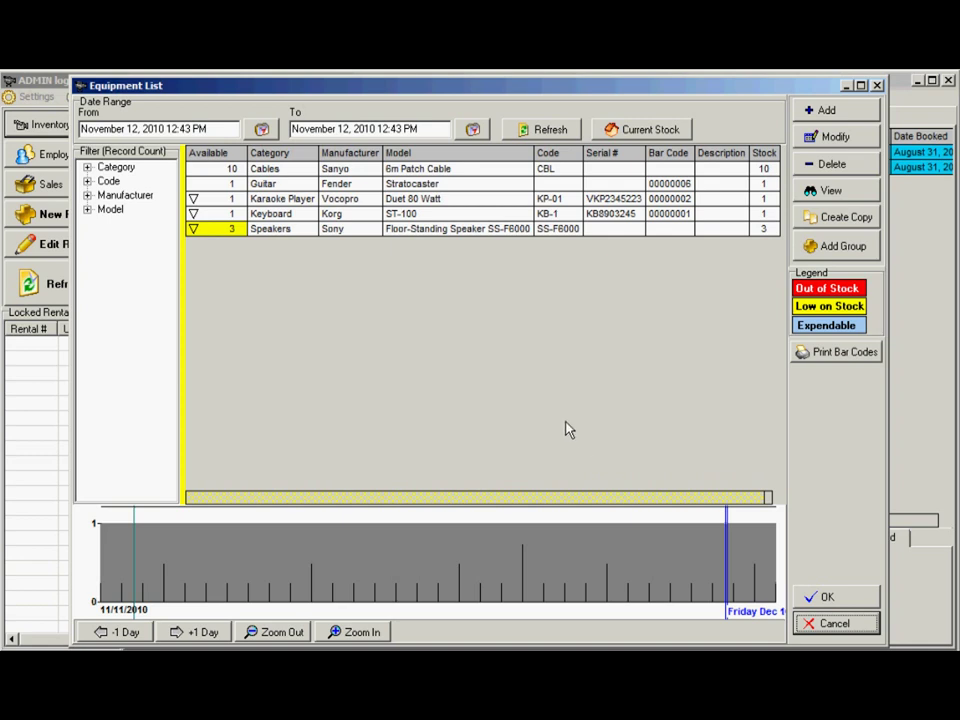
Step: Examine the category, manufacturer and model of the cables, guitar, keyboard and speakers in the equipment list
click(330, 213)
click(328, 188)
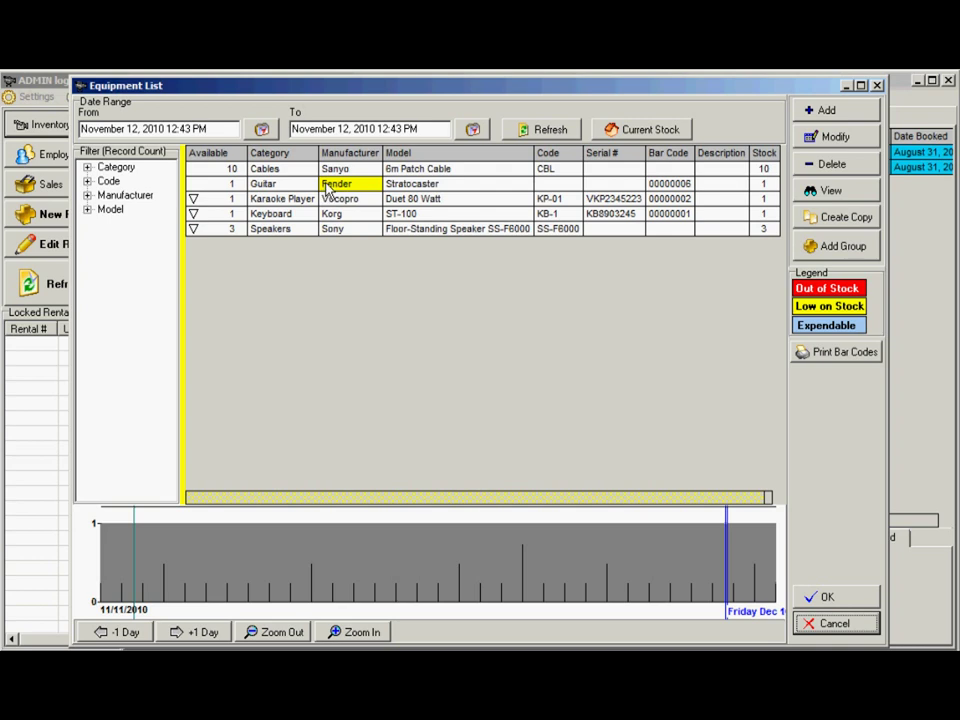
click(262, 184)
click(215, 168)
click(415, 188)
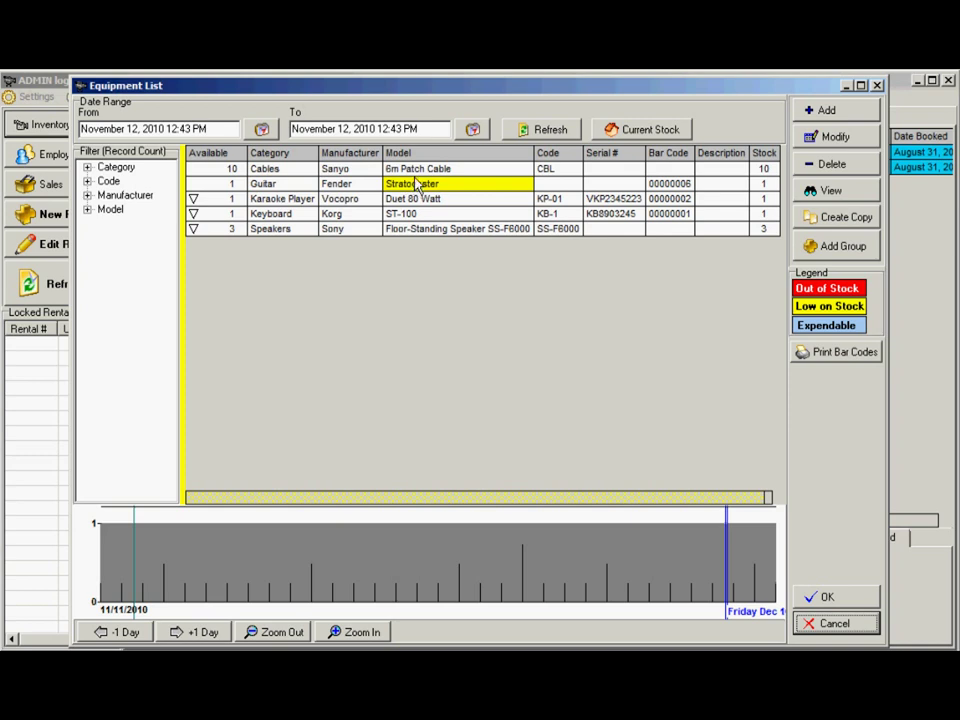
click(417, 170)
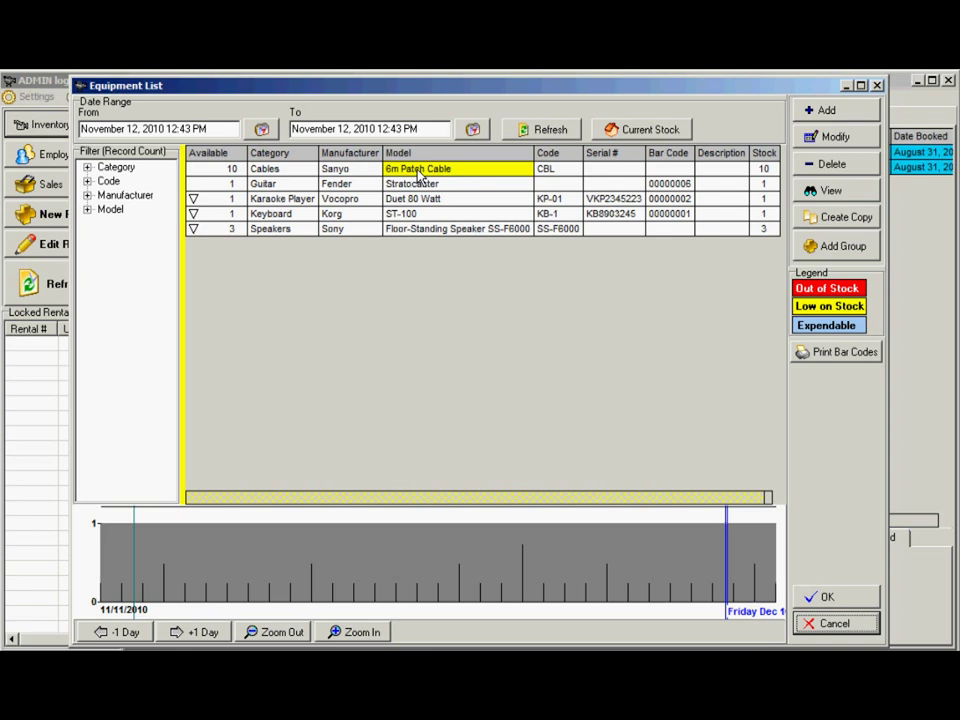
click(338, 170)
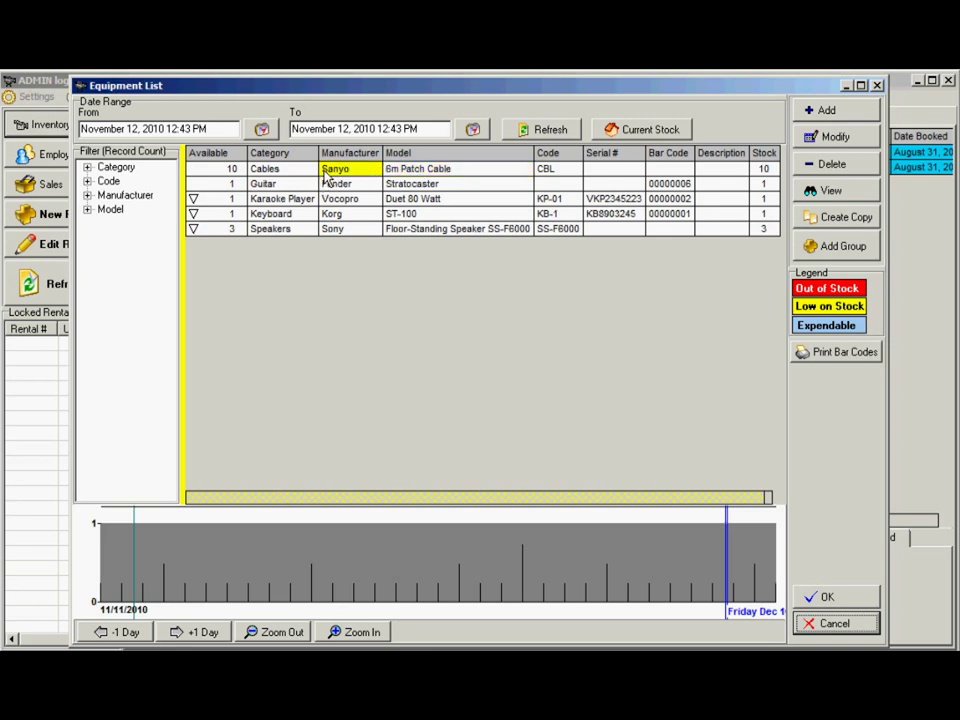
drag(327, 172, 348, 225)
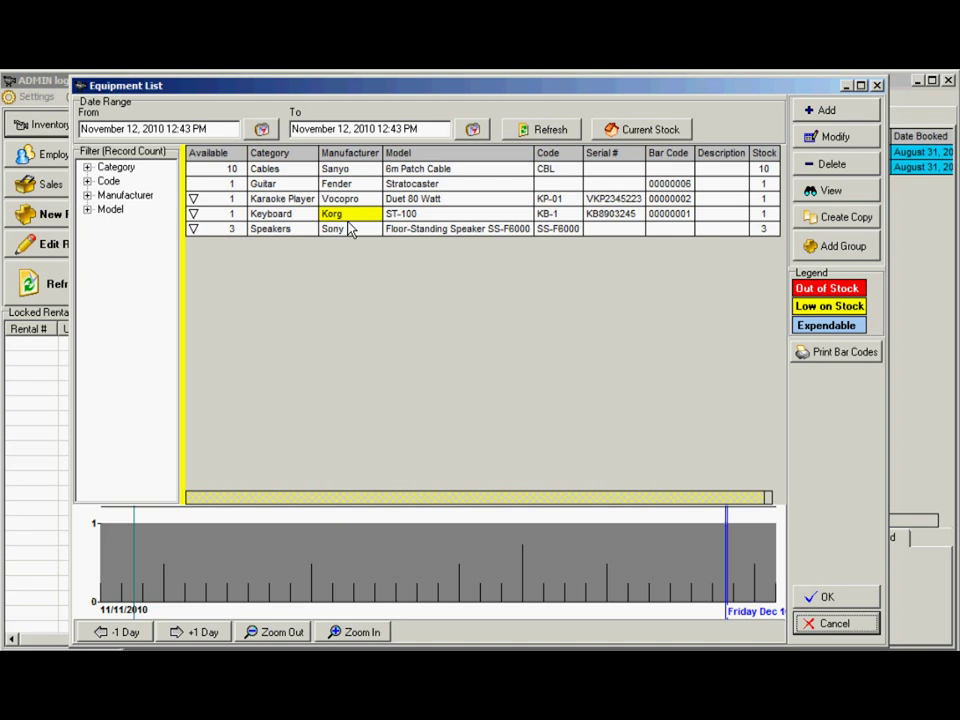
click(350, 229)
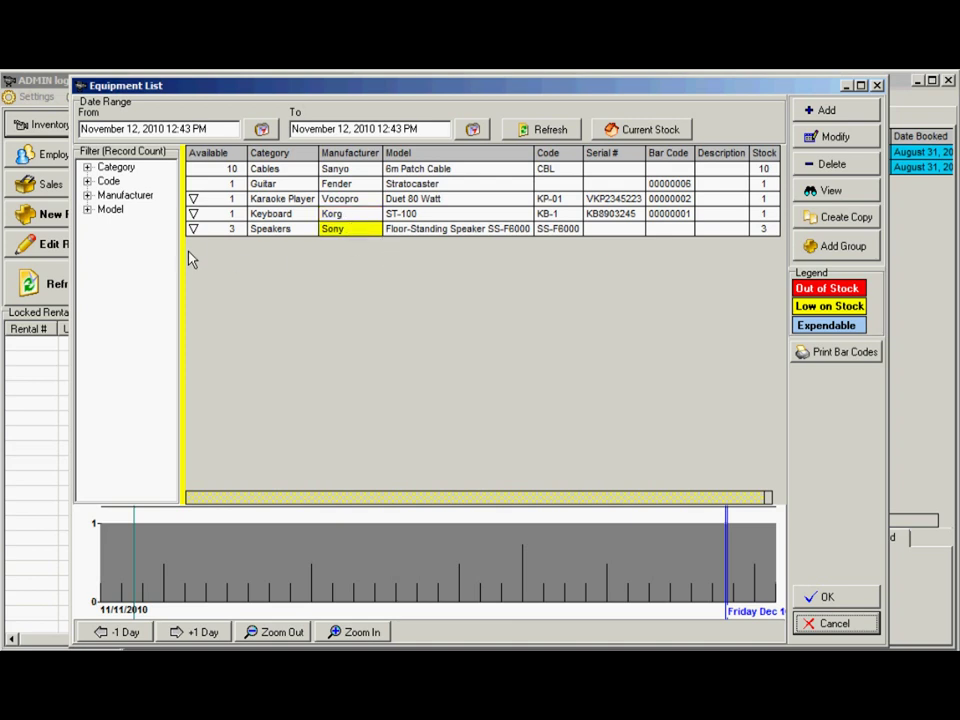
Step: Expand the Sony Floor-Standing Speaker SS-F6000 group to view its individual units and their serial numbers
click(195, 233)
click(194, 229)
click(440, 297)
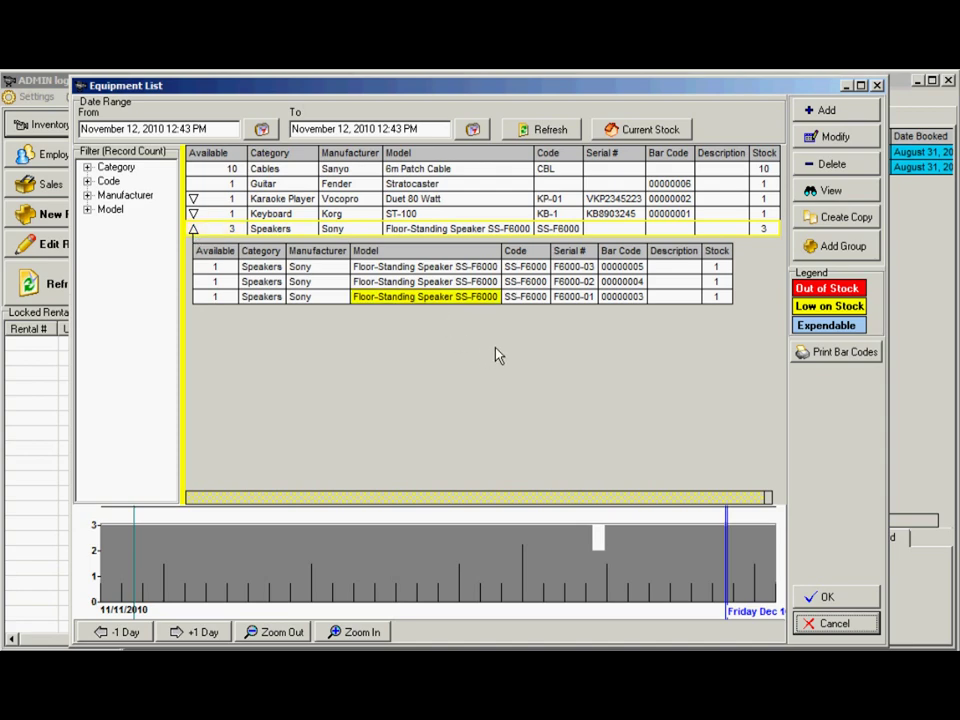
click(574, 297)
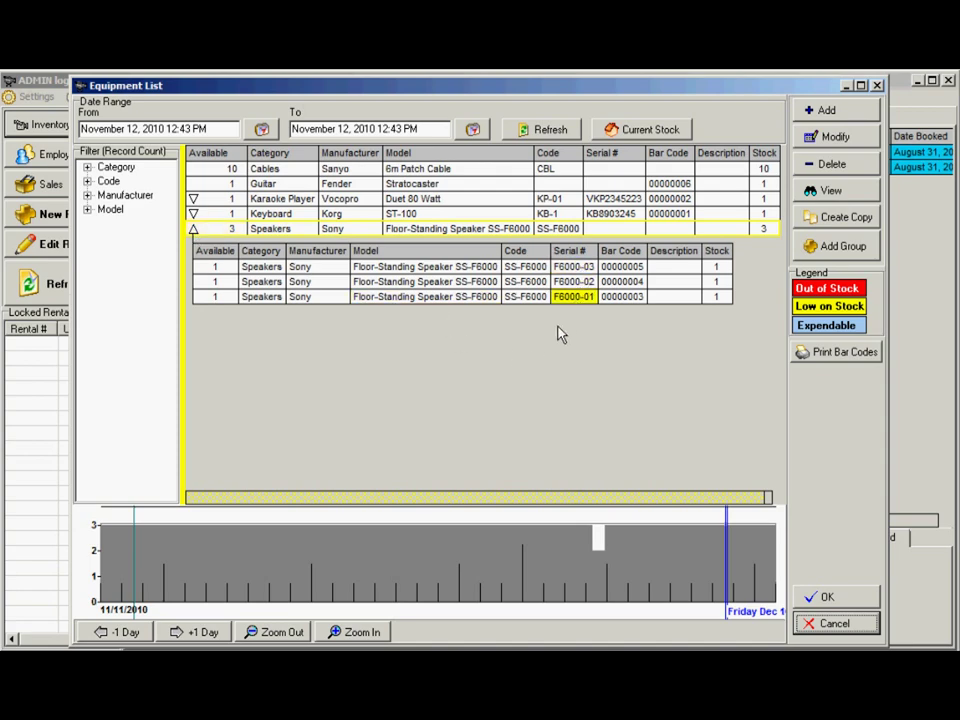
Step: Start a new equipment record with a generated bar code and look over its rental rates
click(838, 111)
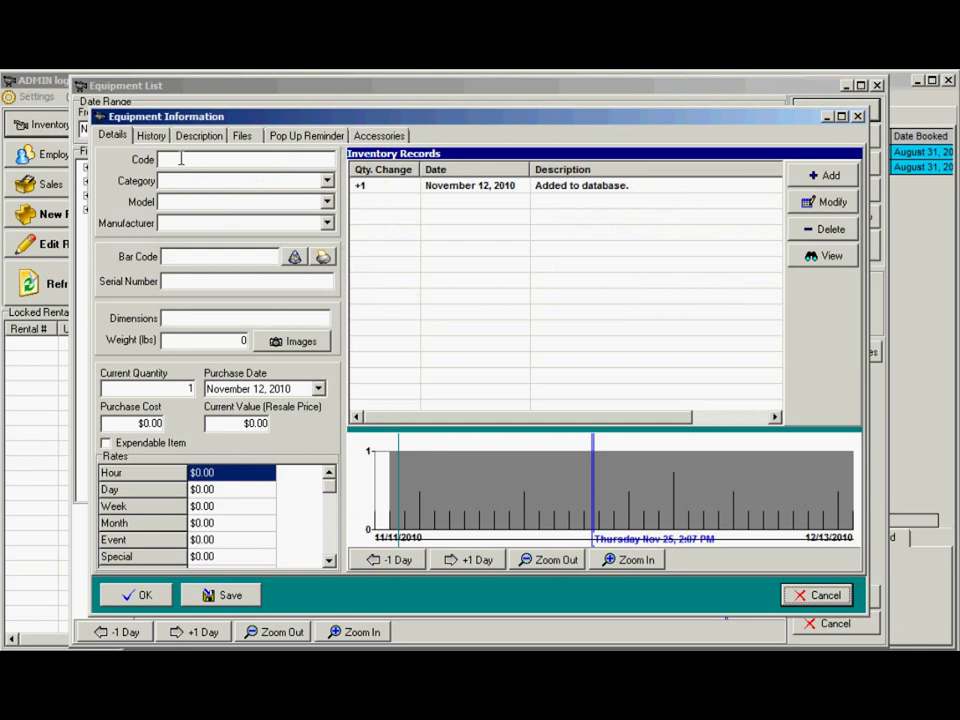
click(186, 202)
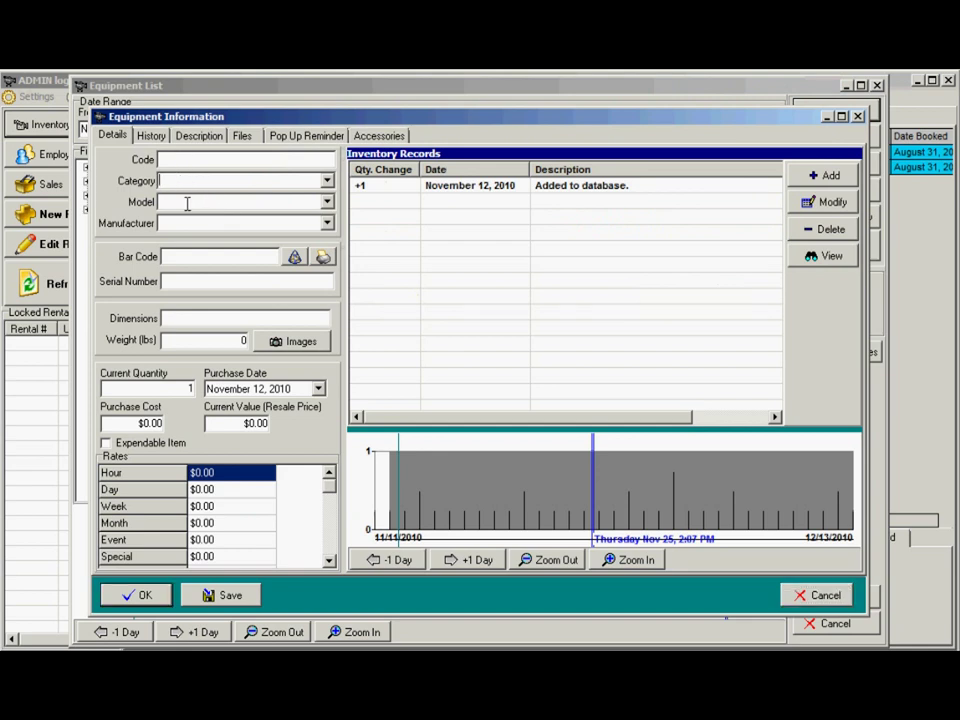
click(294, 257)
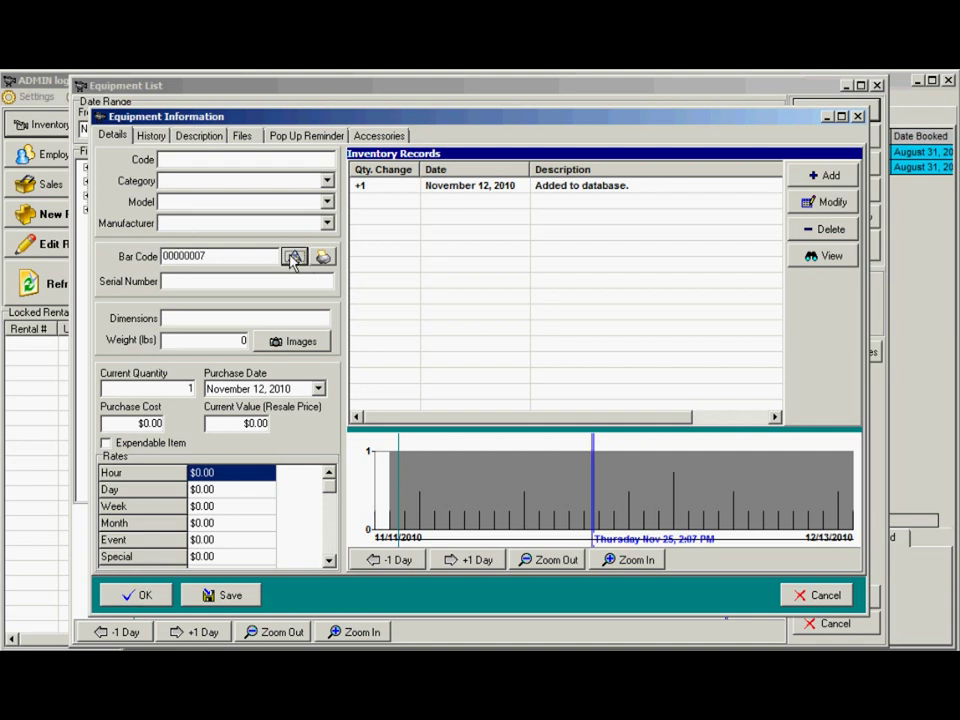
click(206, 490)
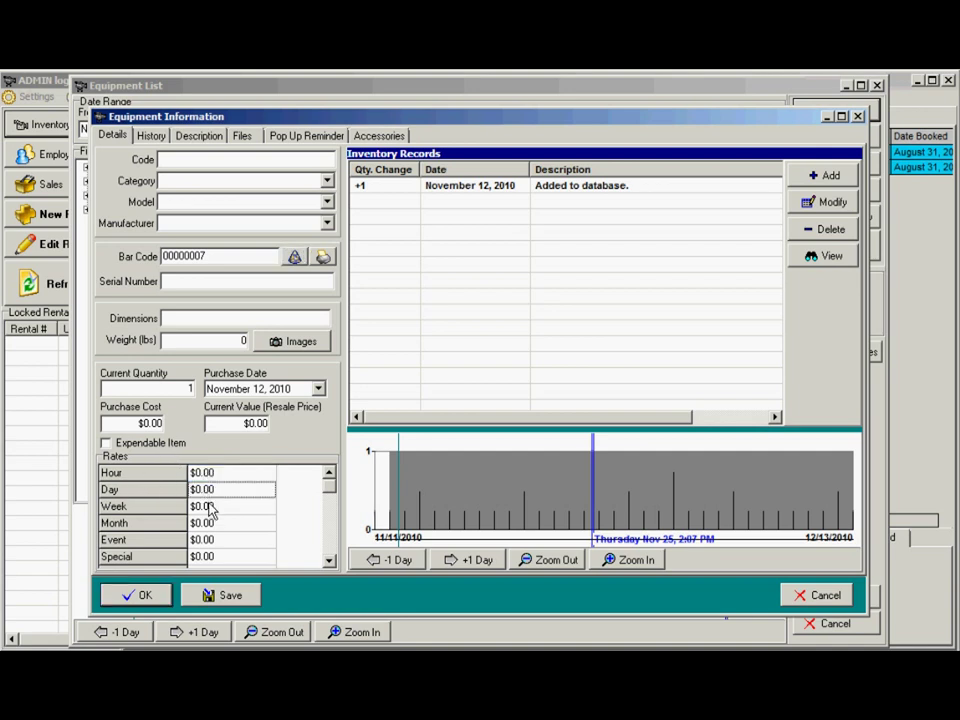
click(211, 523)
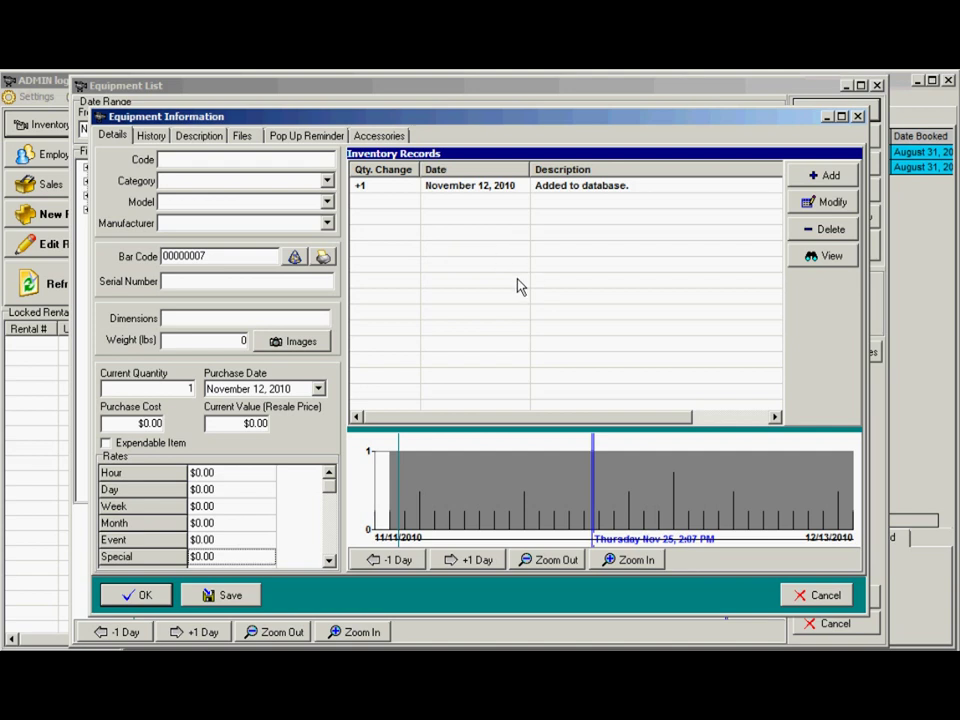
Step: Review the item's Rental History, Losses or Damages, and Maintenance and Repairs reports
click(148, 137)
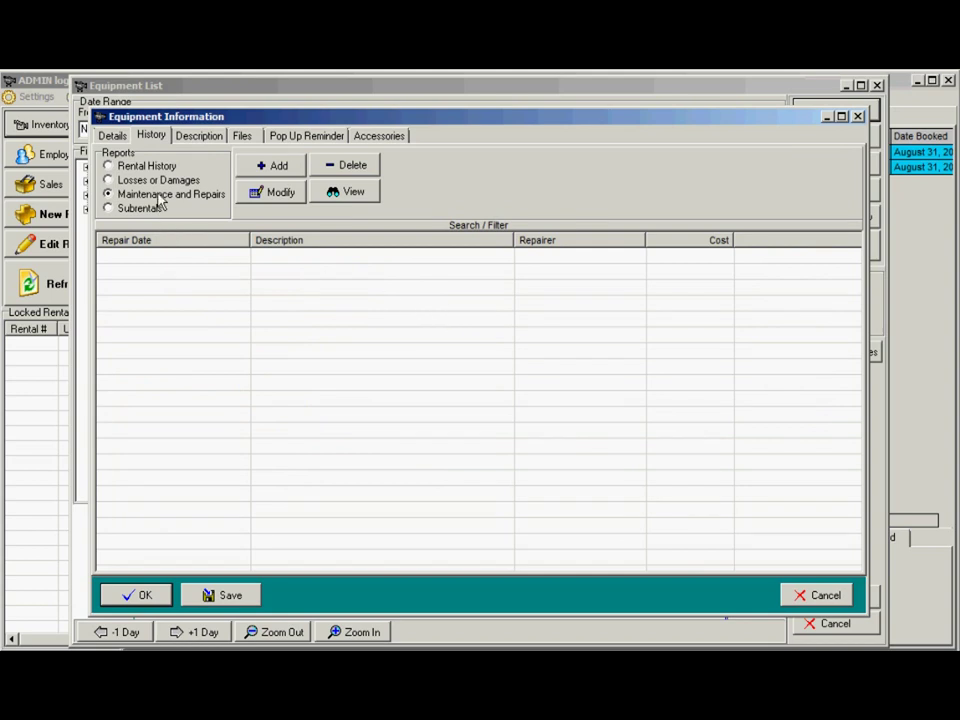
click(133, 167)
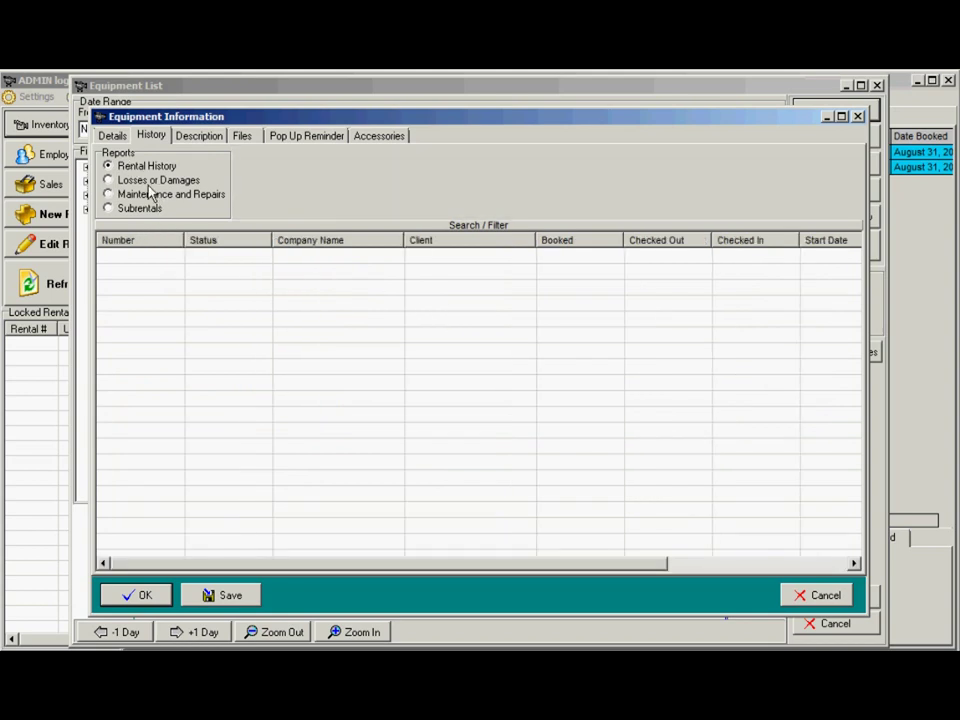
click(149, 182)
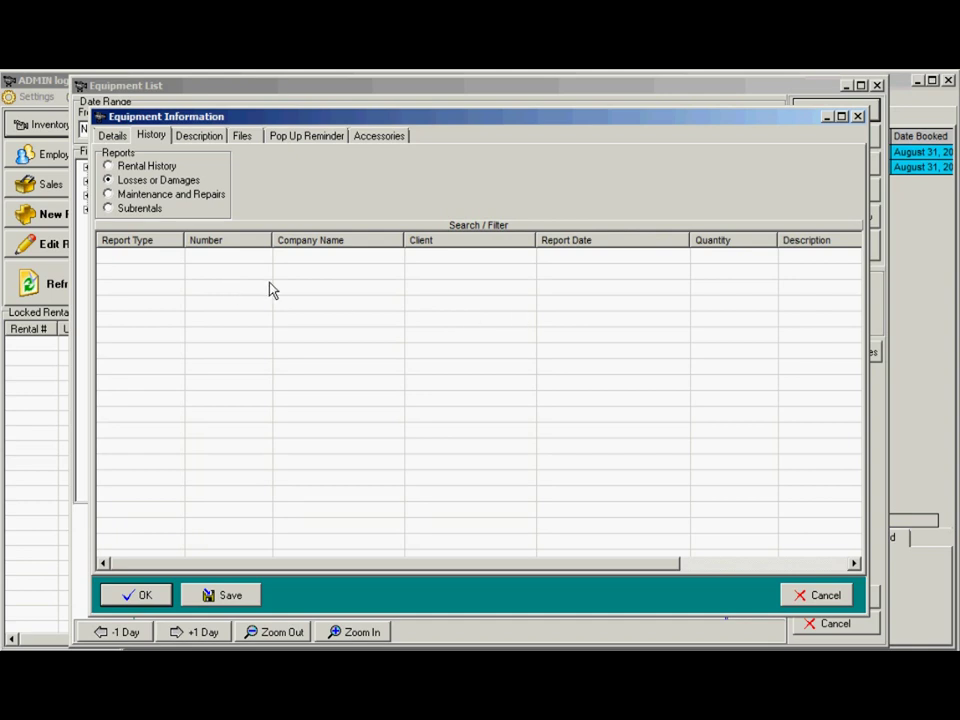
click(145, 196)
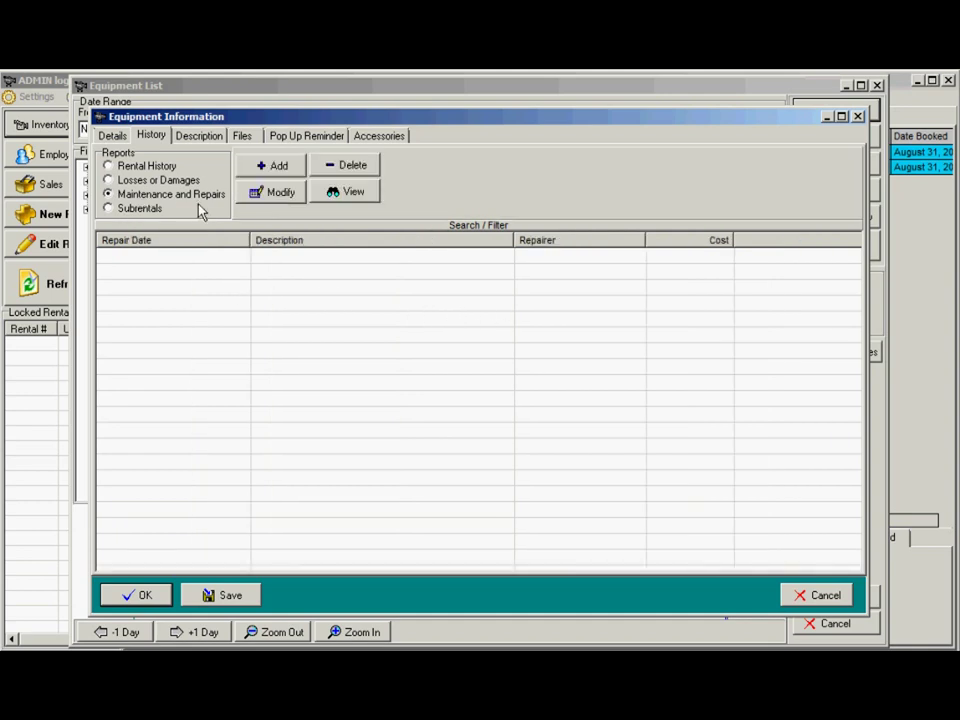
click(273, 166)
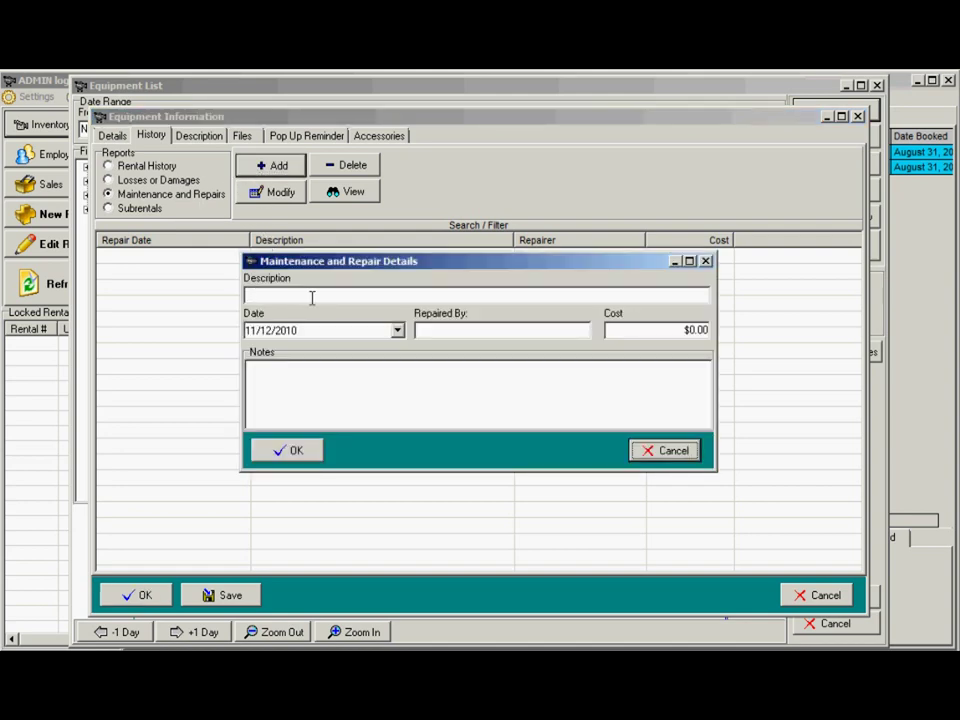
text(ferwe)
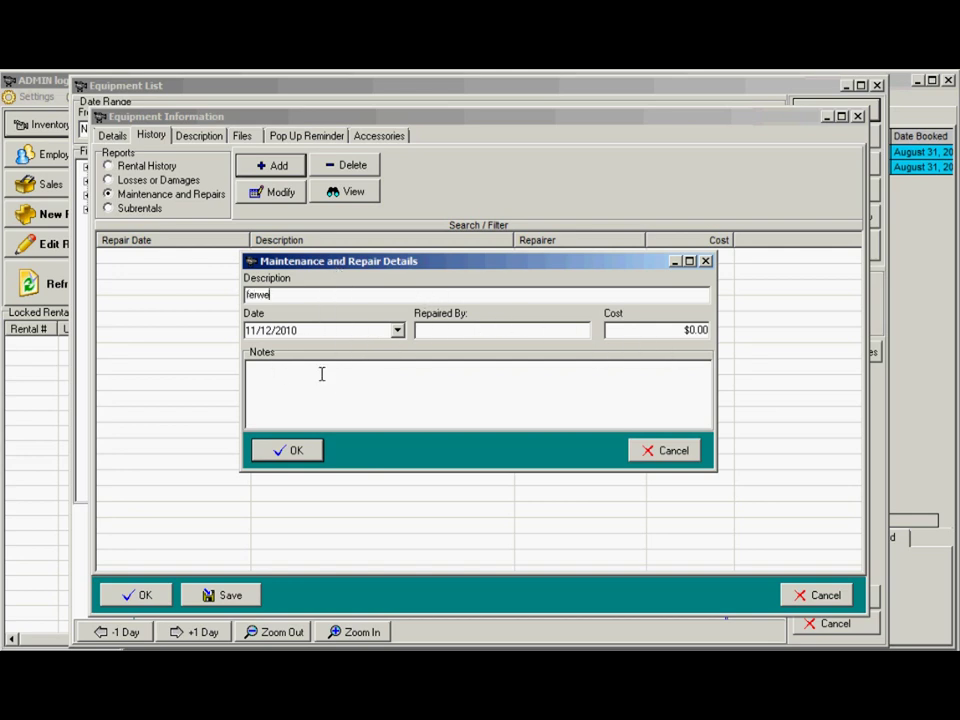
click(397, 330)
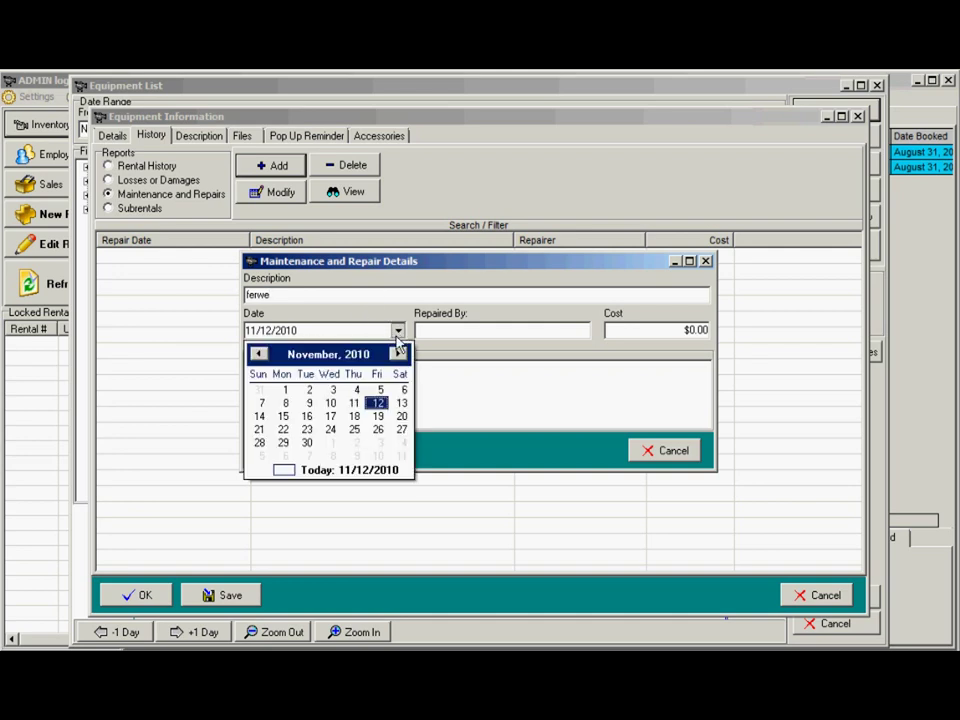
click(400, 416)
click(636, 453)
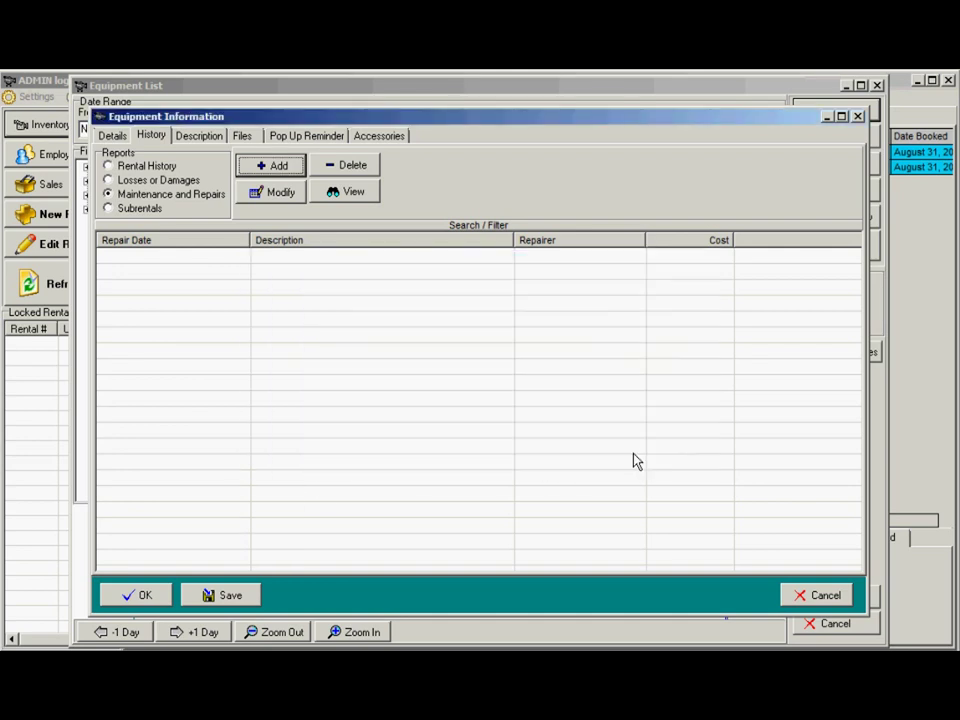
Step: Look through the new item's description, its file upload option and its pop-up reminder
click(201, 138)
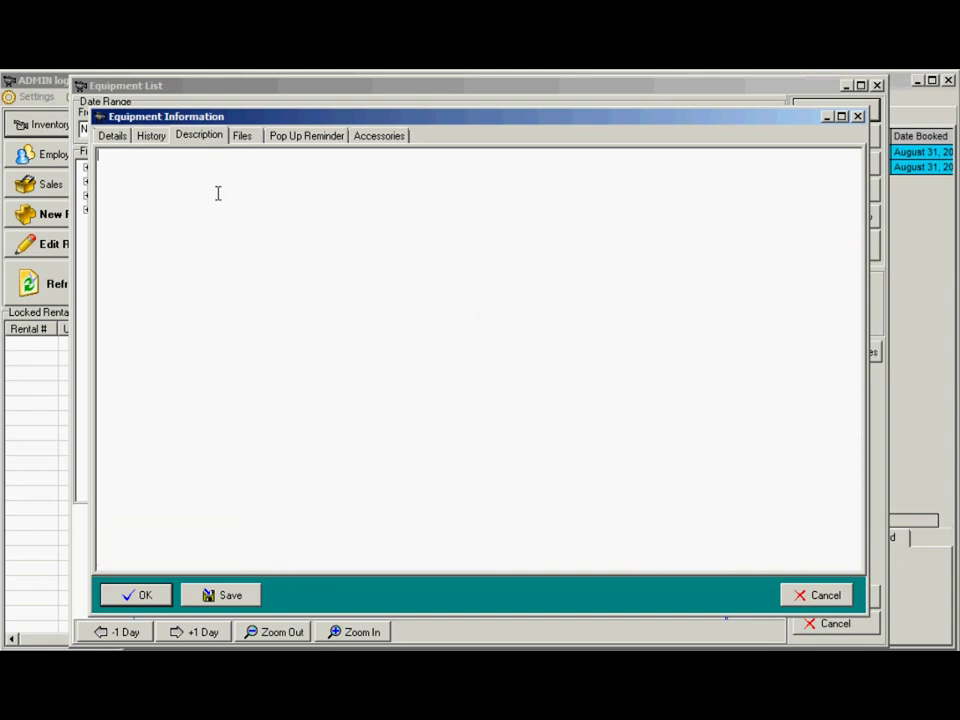
click(241, 140)
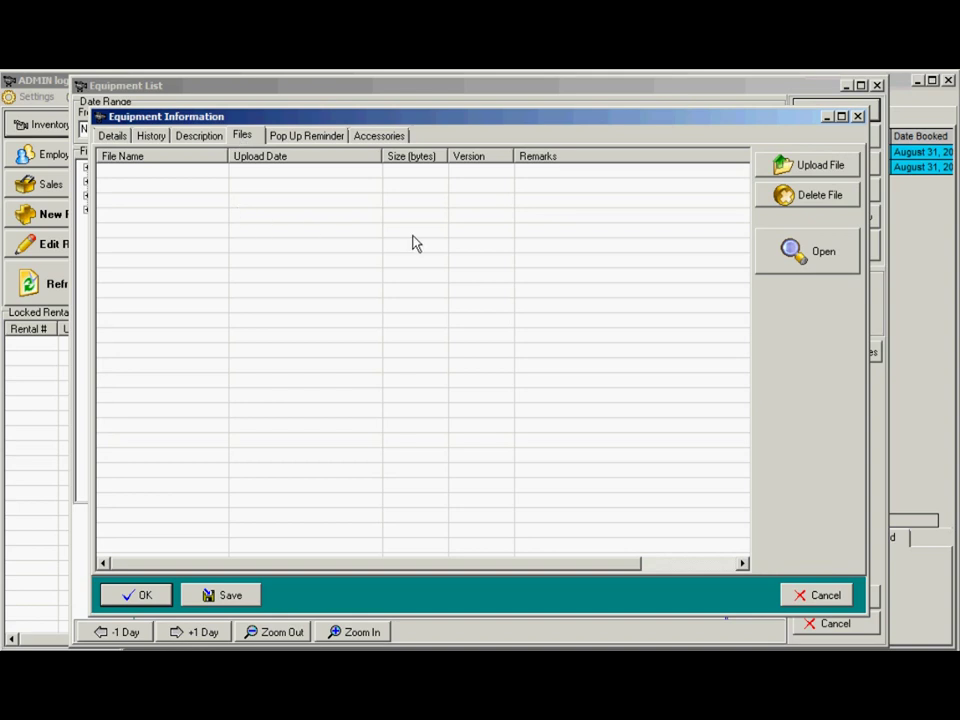
click(810, 172)
click(495, 390)
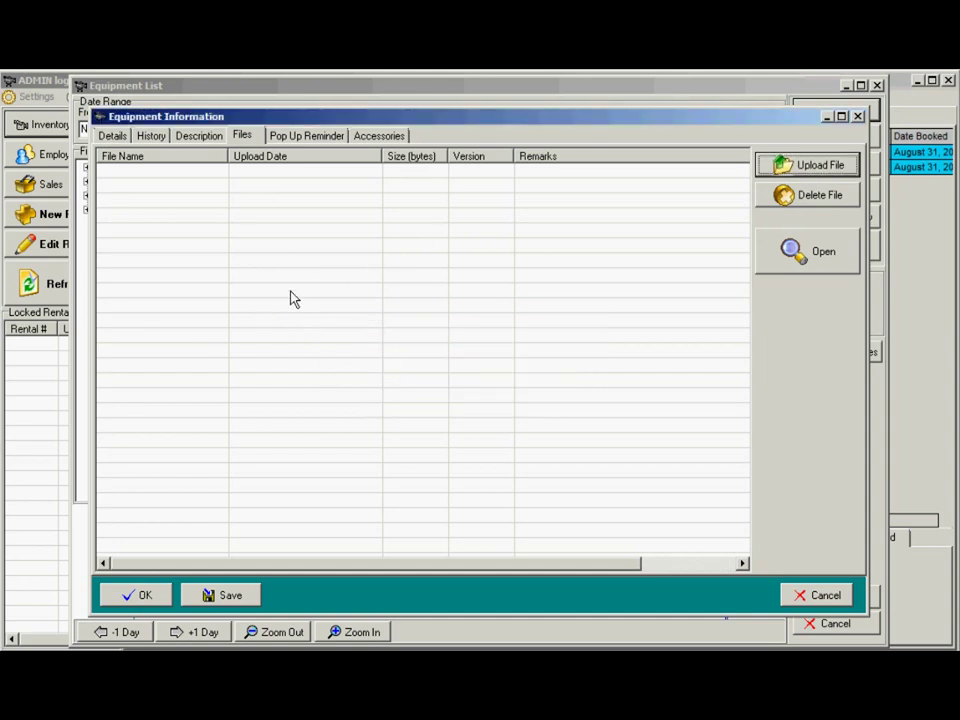
click(306, 137)
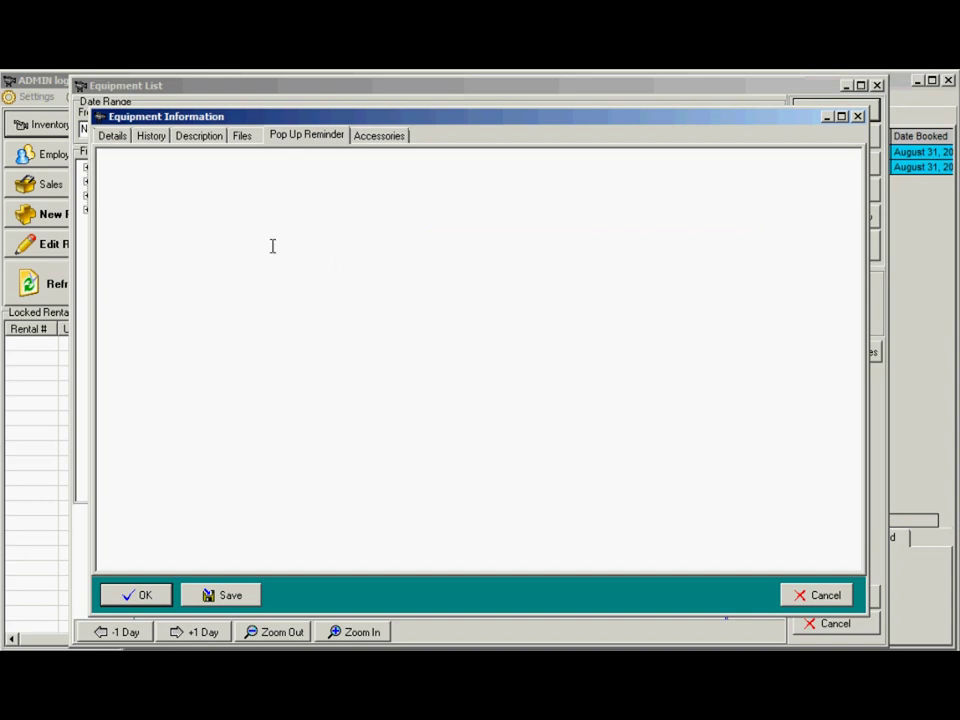
Step: Add one Korg ST-100 keyboard as a non-required accessory of the new item and discard the equipment record
click(384, 142)
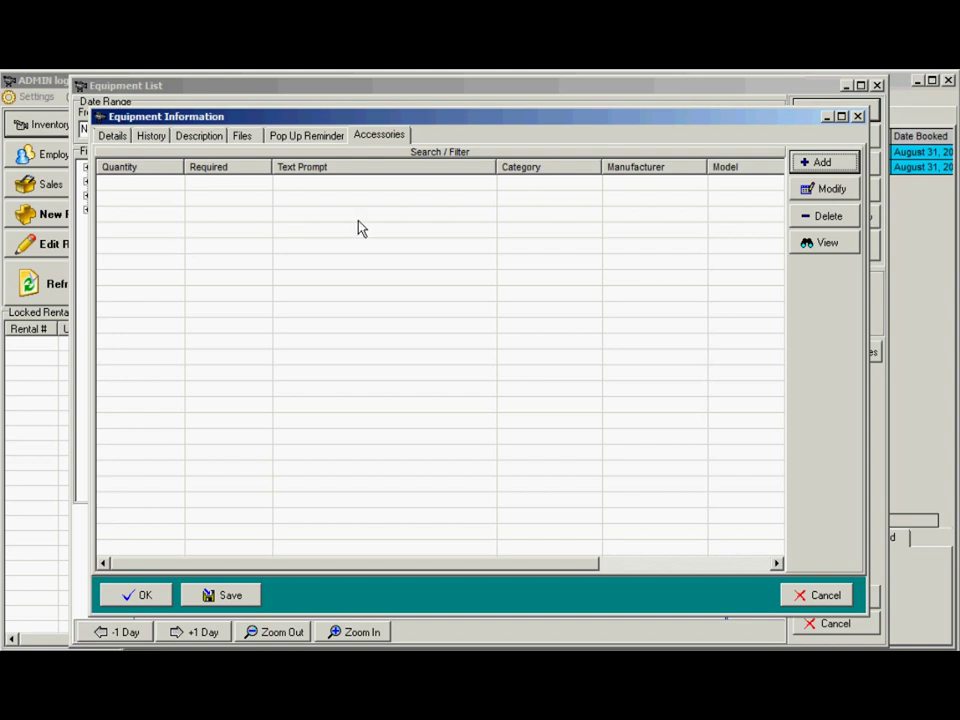
click(816, 163)
click(645, 346)
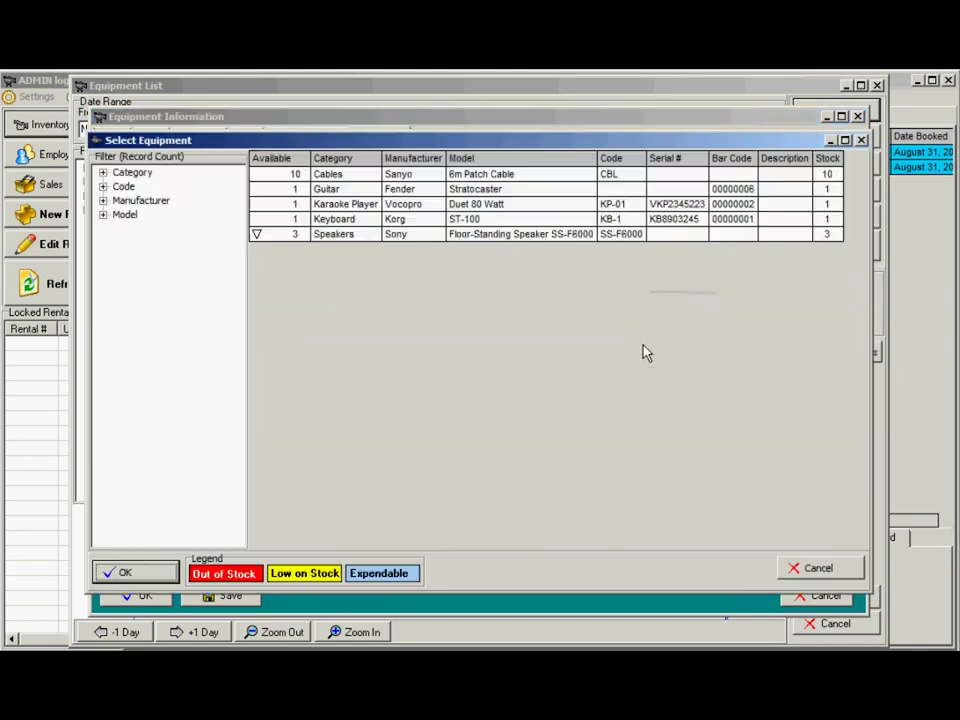
click(470, 220)
click(160, 573)
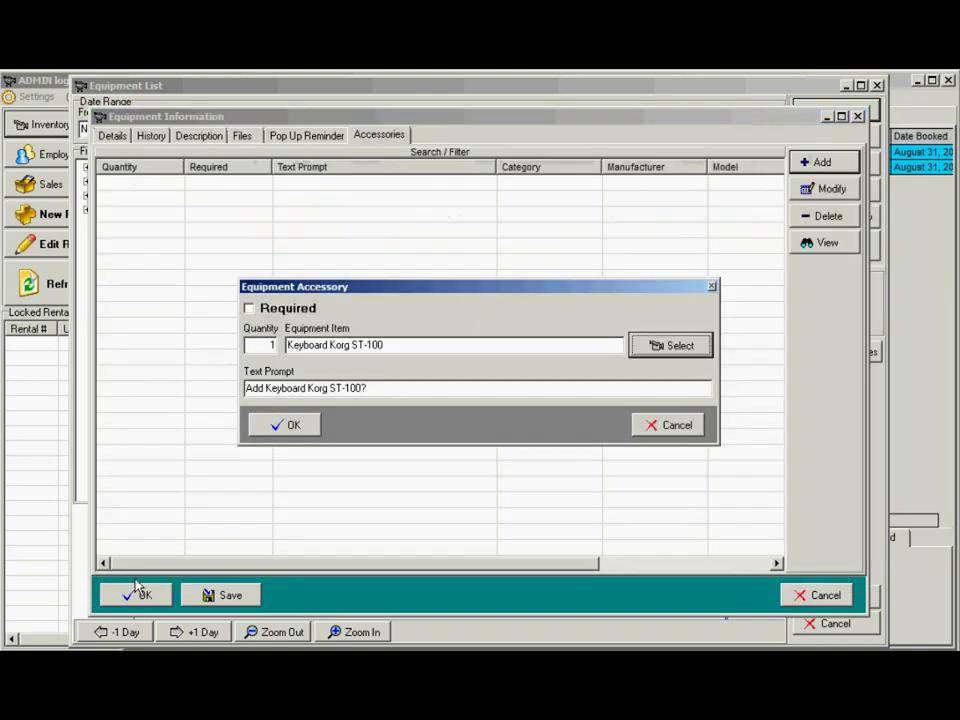
click(285, 425)
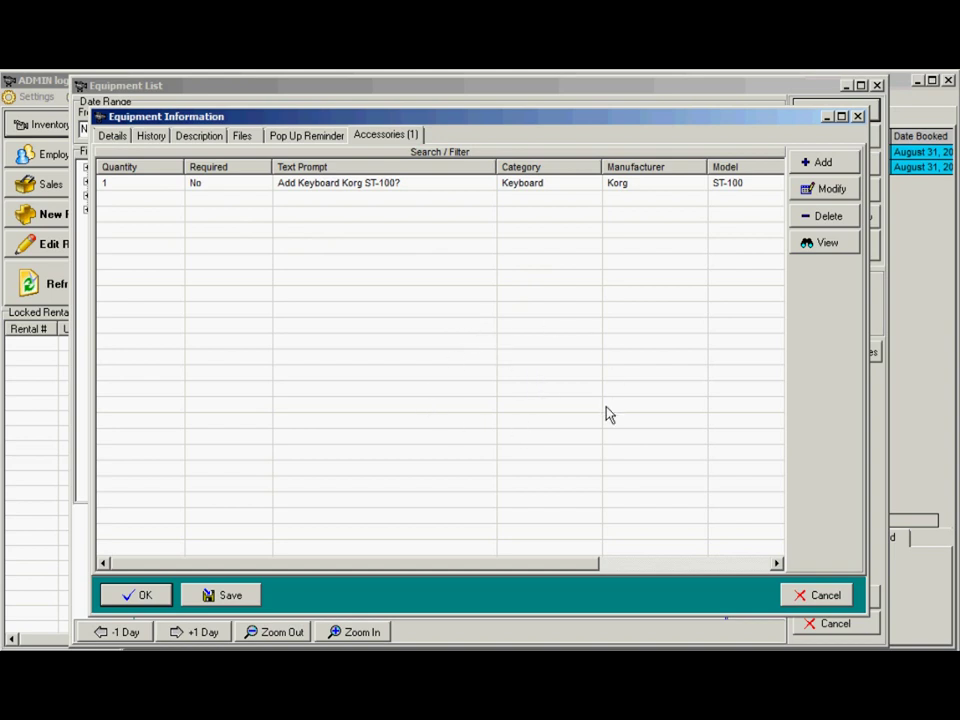
click(850, 602)
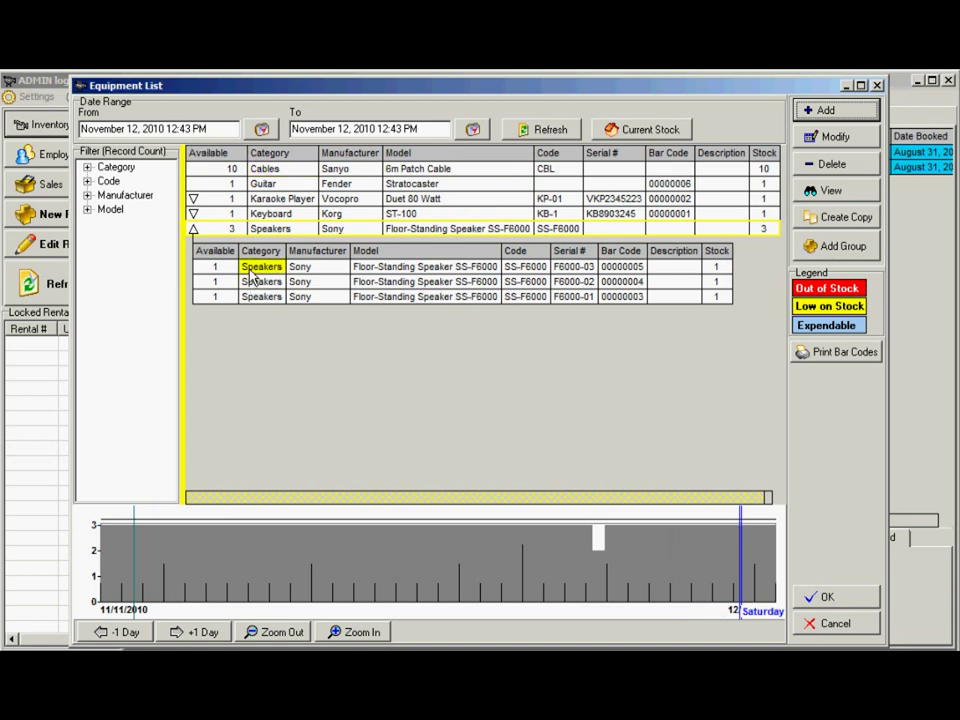
Step: Expand the Korg ST-100 keyboard to view its accessories and collapse the speaker group
click(290, 170)
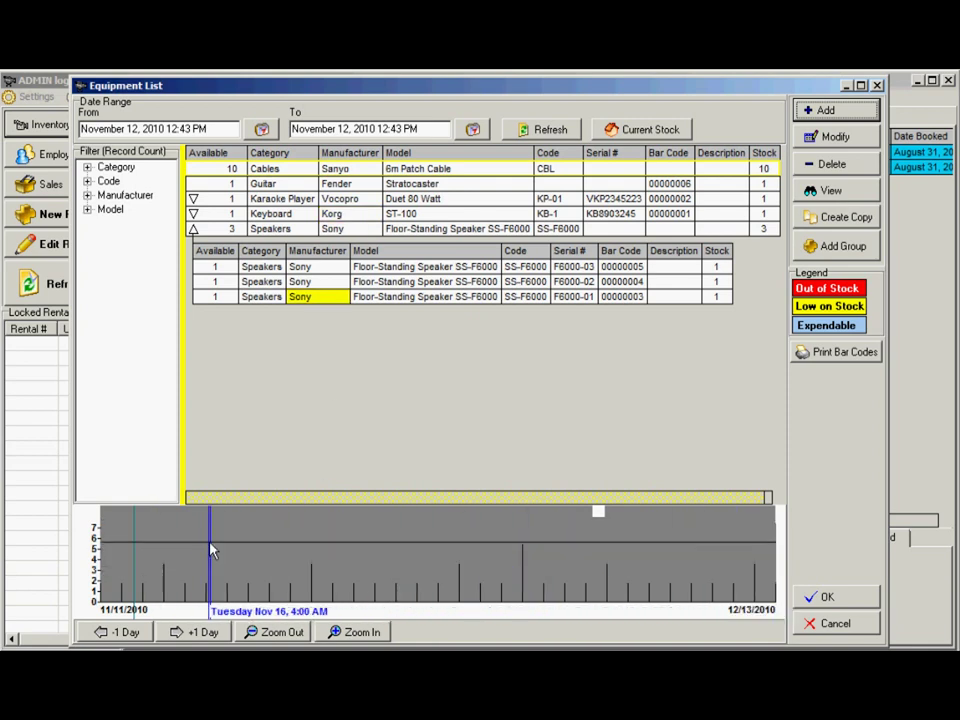
click(194, 214)
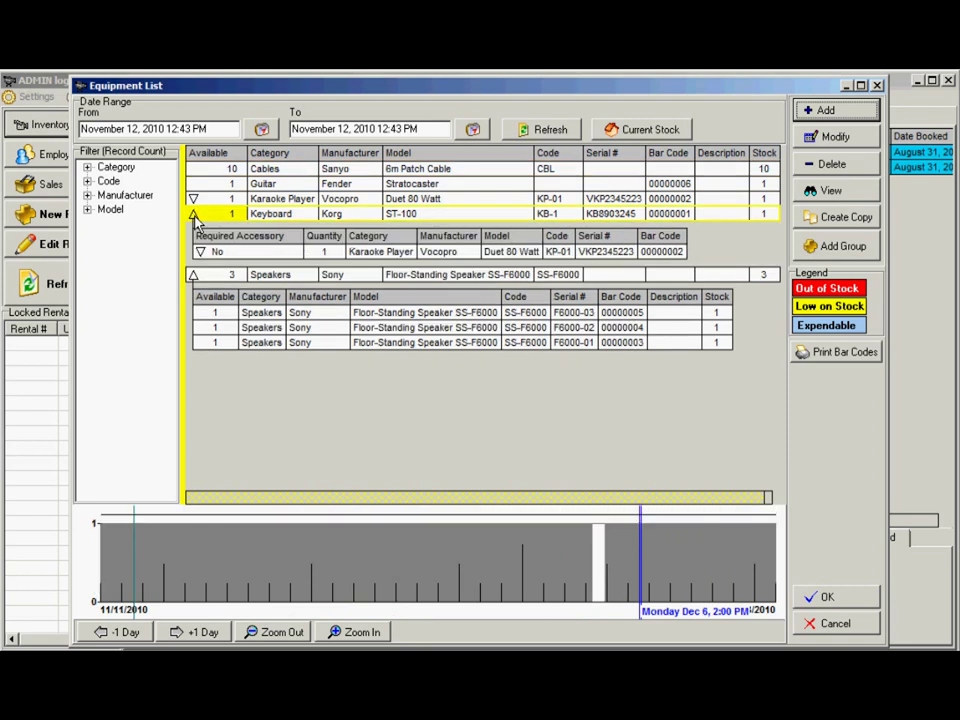
click(194, 276)
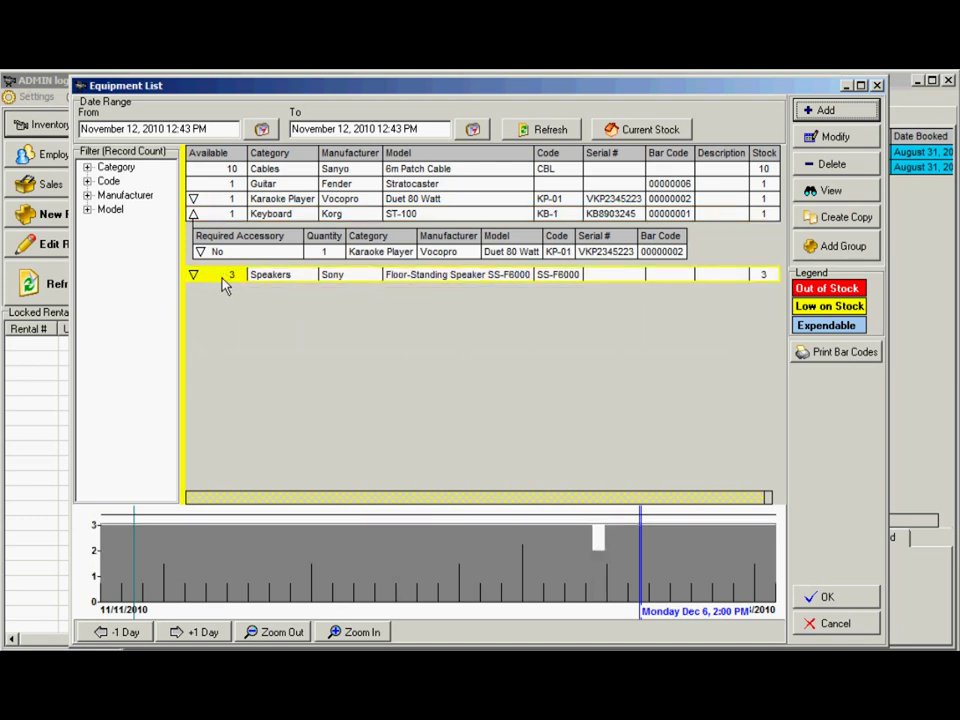
Step: Expand the Sony speaker group to view its individual units, and look at the blank form for adding an equipment group
click(195, 277)
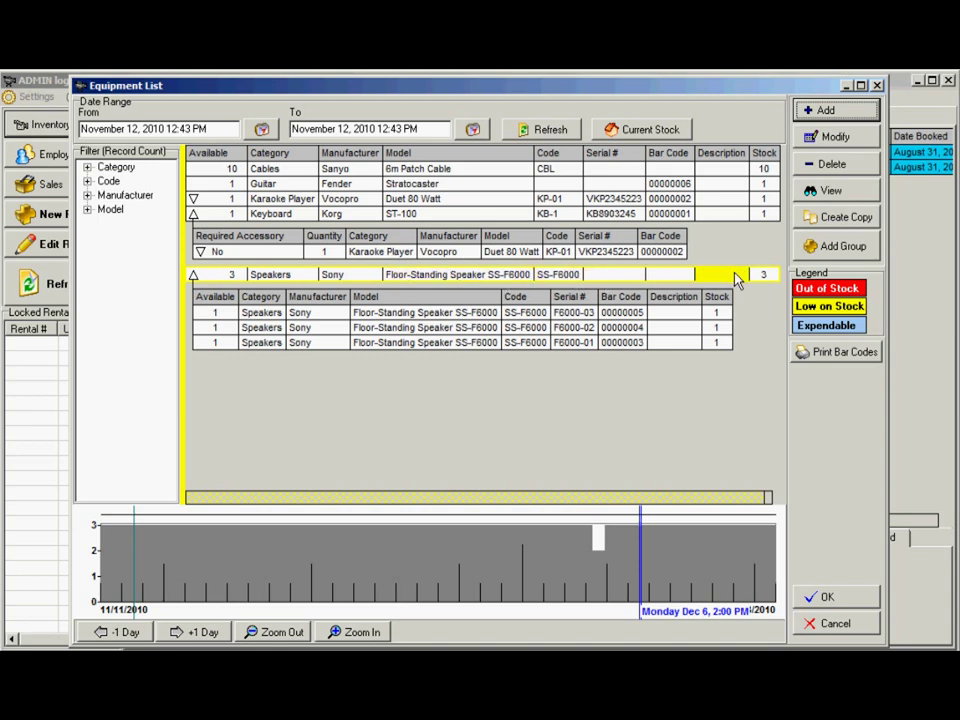
click(828, 254)
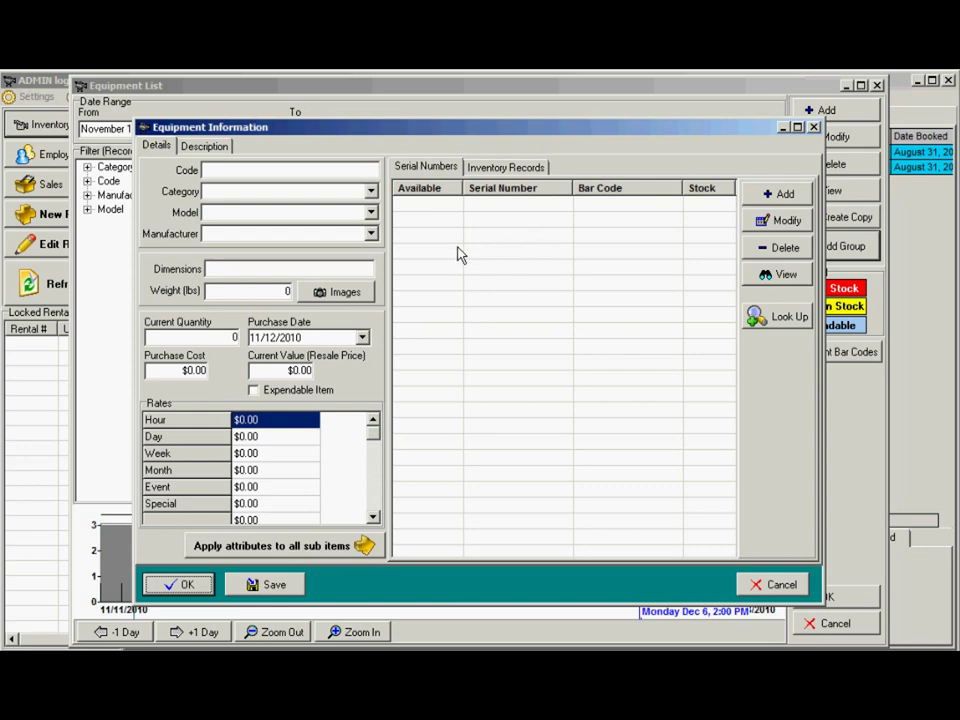
click(775, 584)
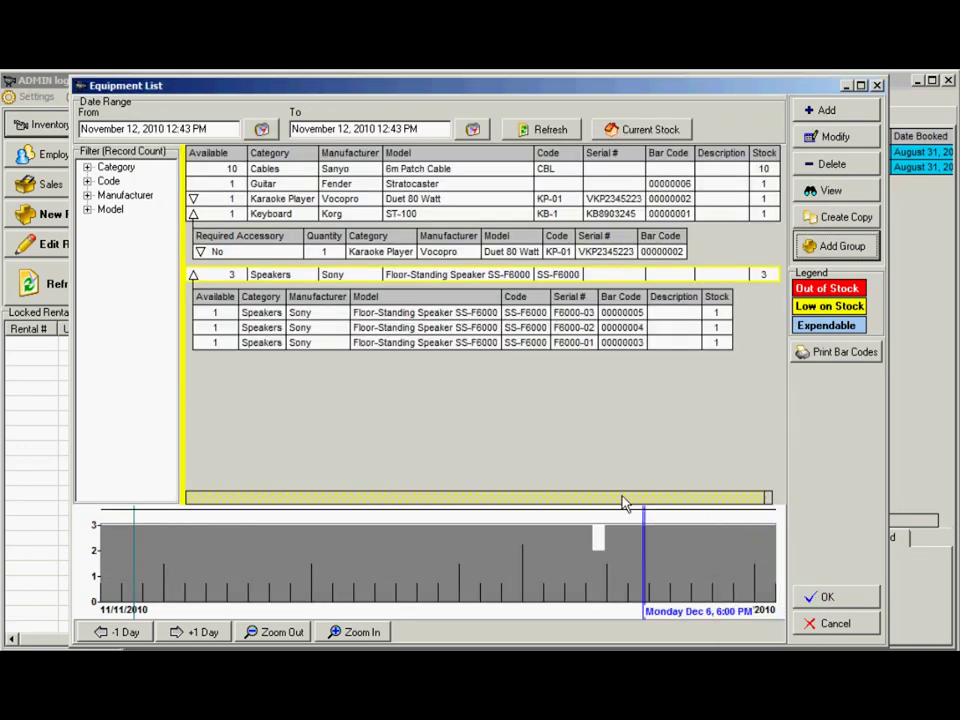
Step: Review the Sony speaker group's record and the details of its unit with serial number F6000-03, leaving both unchanged
click(826, 136)
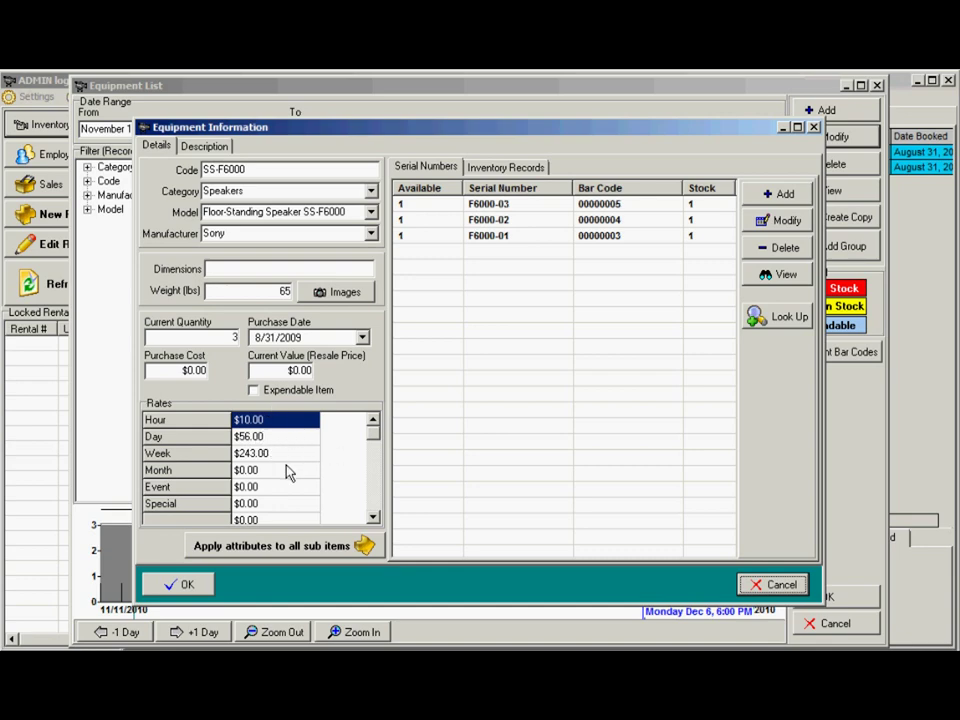
click(522, 205)
click(542, 220)
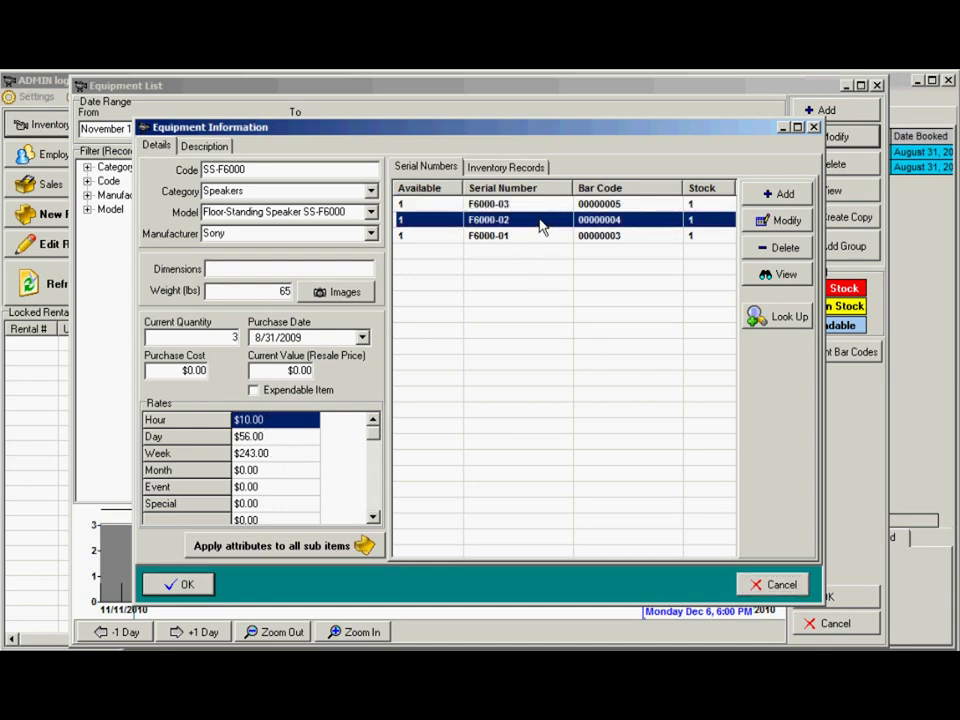
click(568, 205)
click(780, 220)
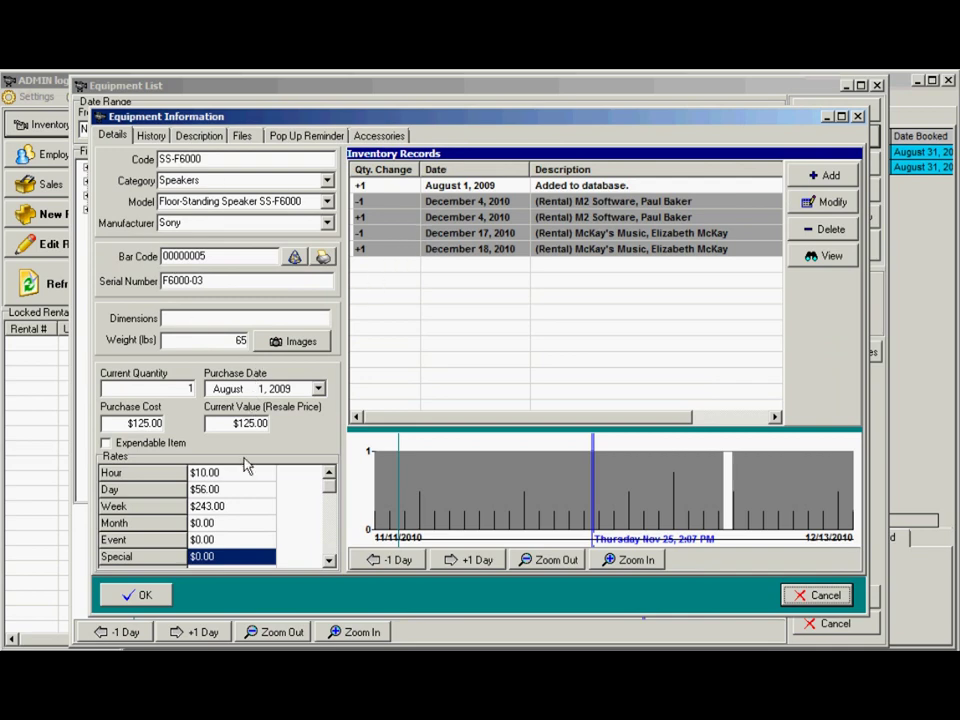
click(812, 597)
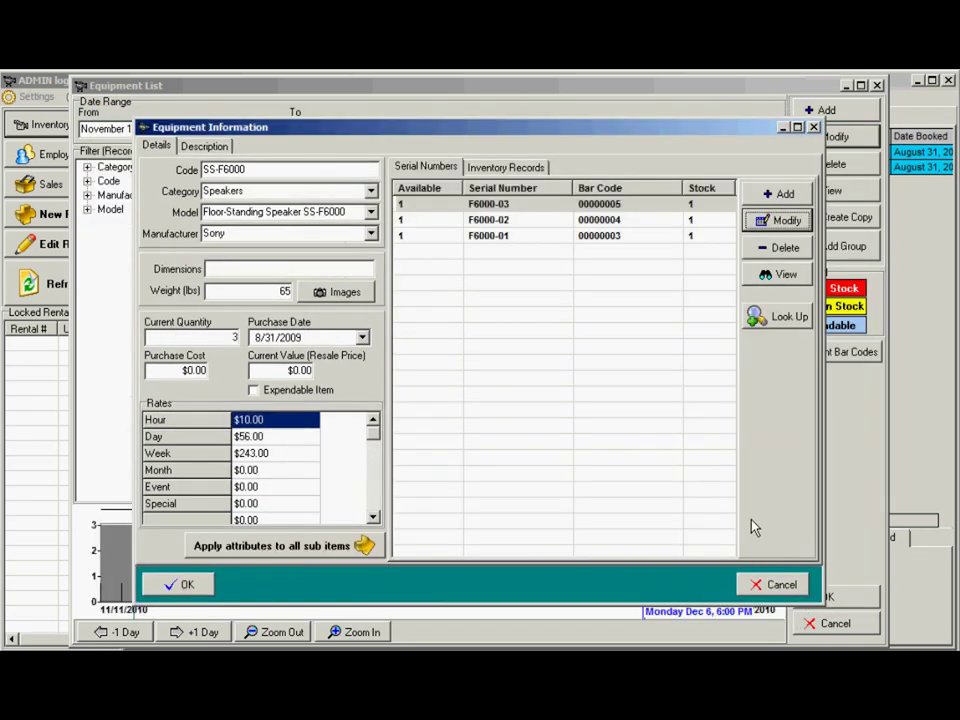
click(773, 587)
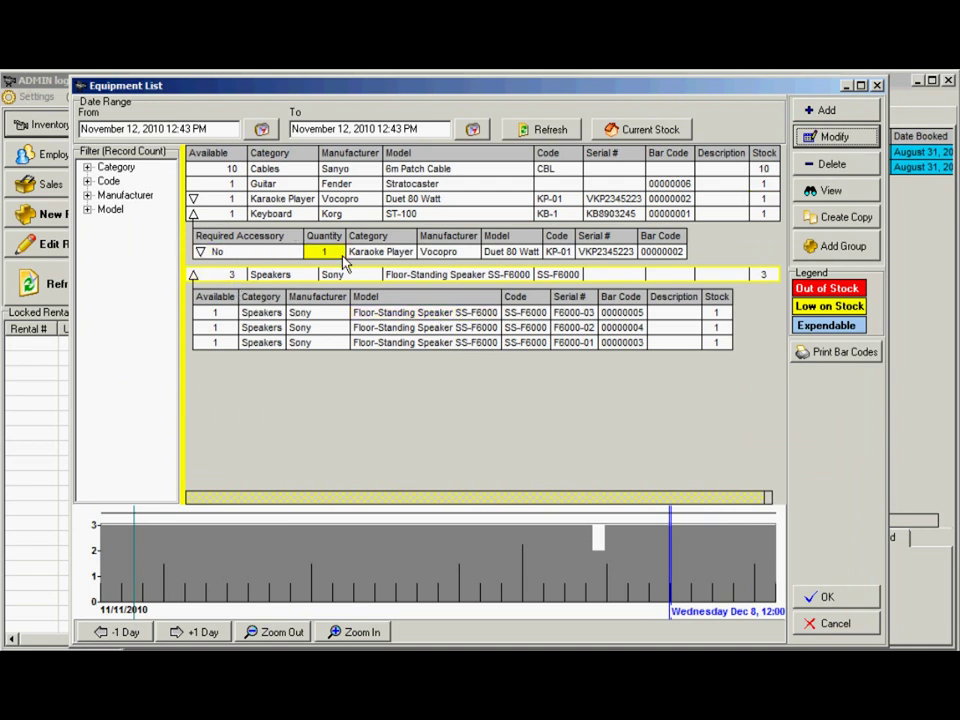
Step: Expand the Category, Code and Manufacturer filters and filter the equipment list by the manufacturer Sanyo
click(88, 168)
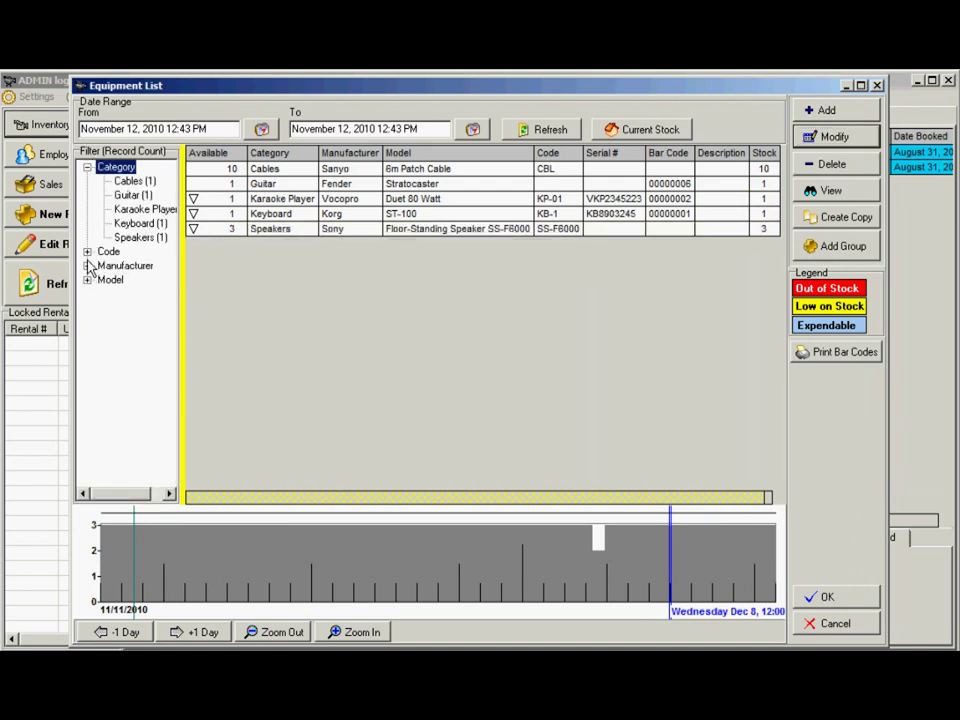
click(87, 252)
click(87, 322)
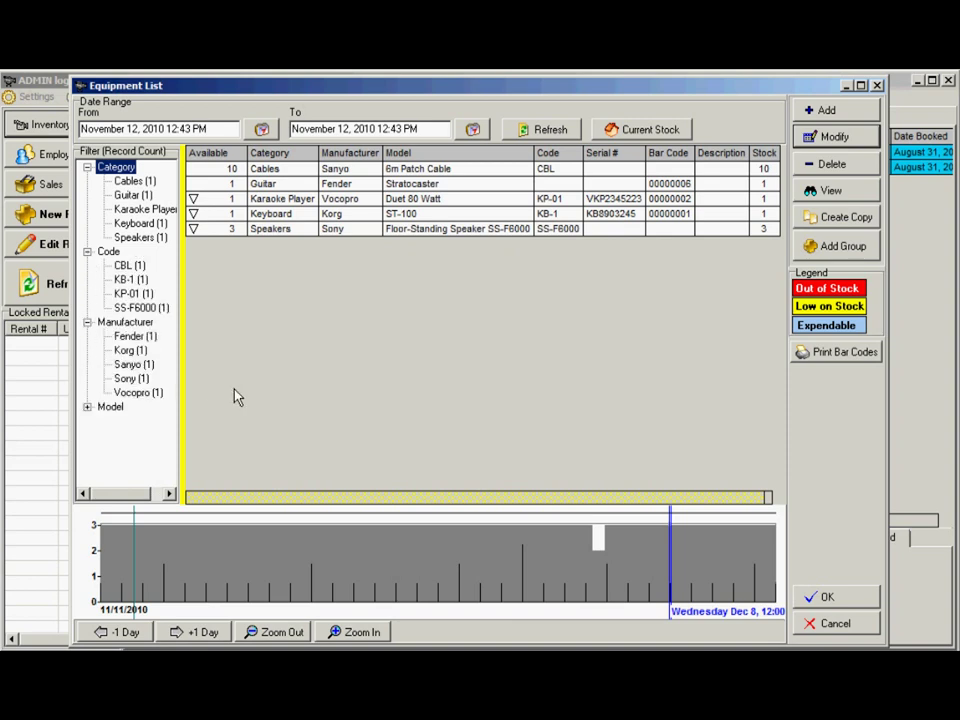
click(134, 364)
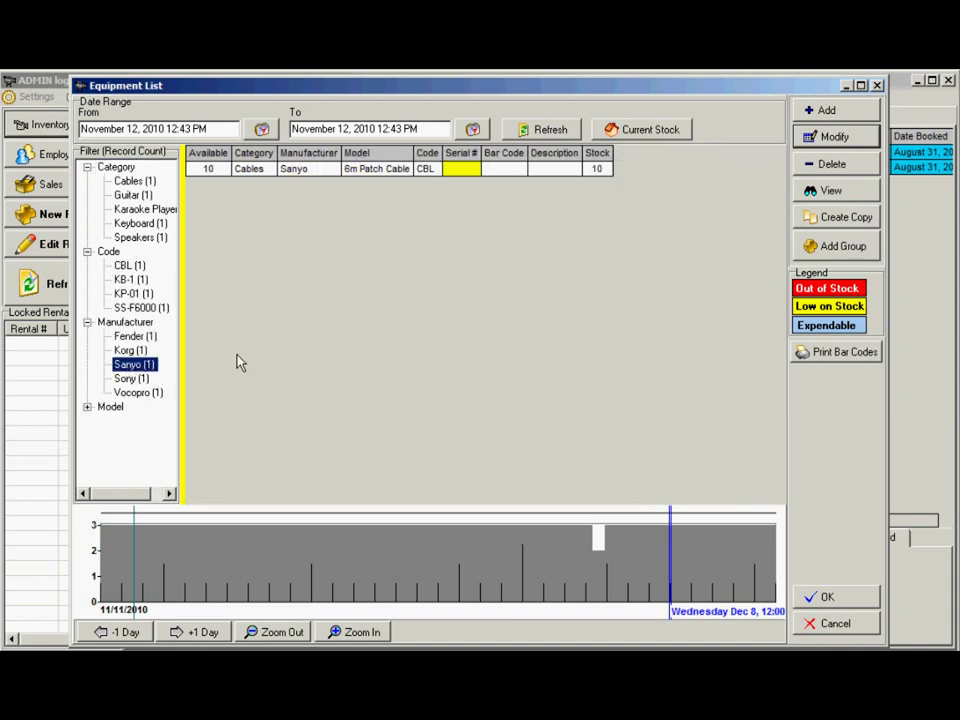